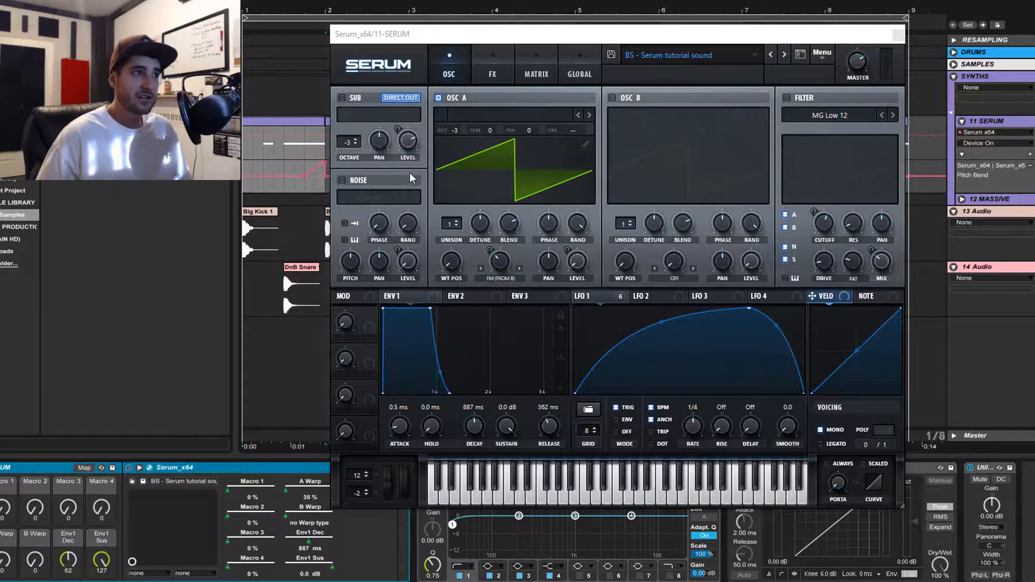
Select the MIDI clip on the SERUM track and play the loop to hear the bass sound with the drums.
drag(452, 32, 586, 232)
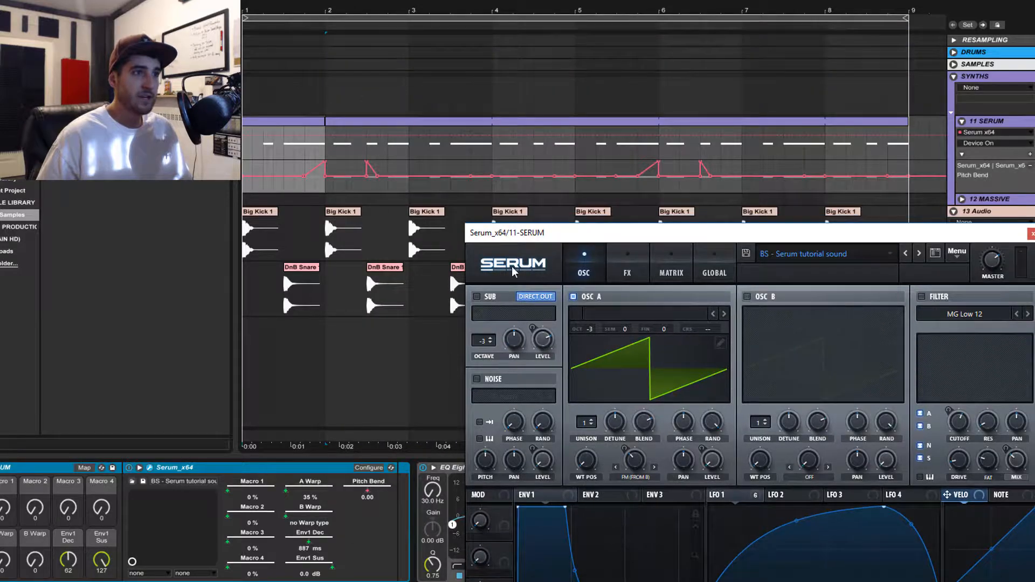
click(318, 156)
shift+click(396, 123)
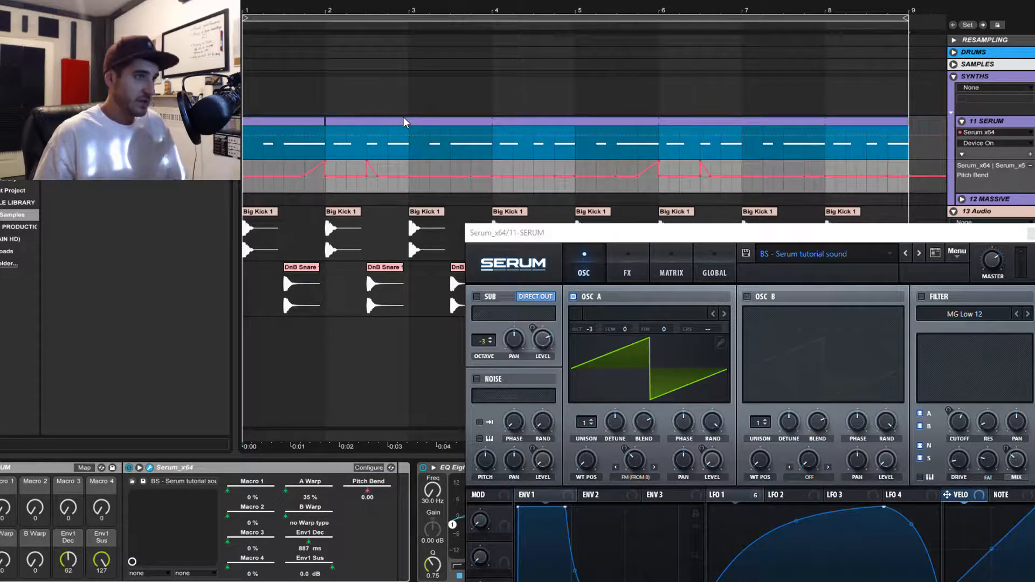
drag(553, 235, 440, 278)
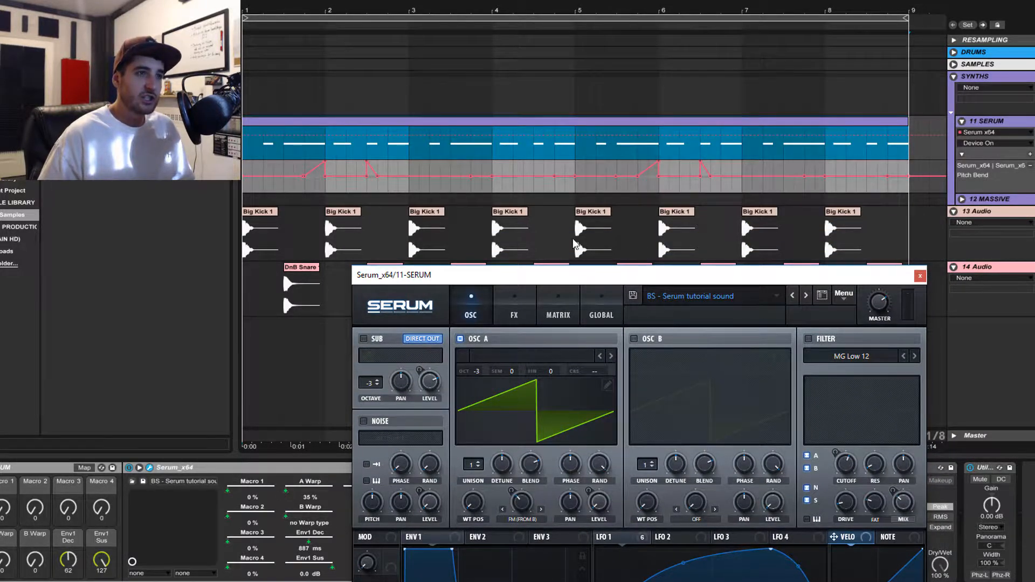
drag(584, 275, 537, 241)
drag(410, 239, 428, 63)
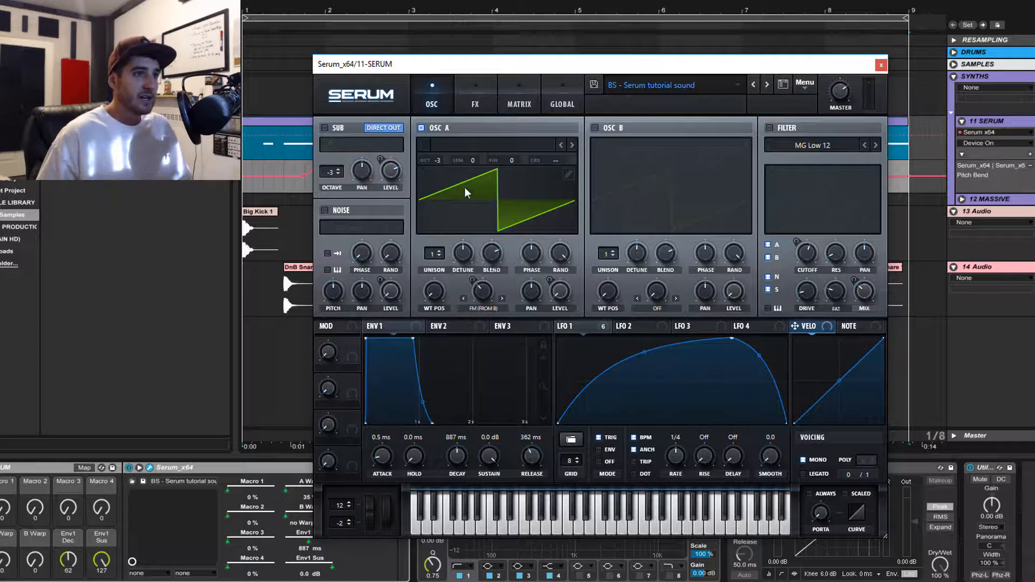
click(296, 118)
key(space)
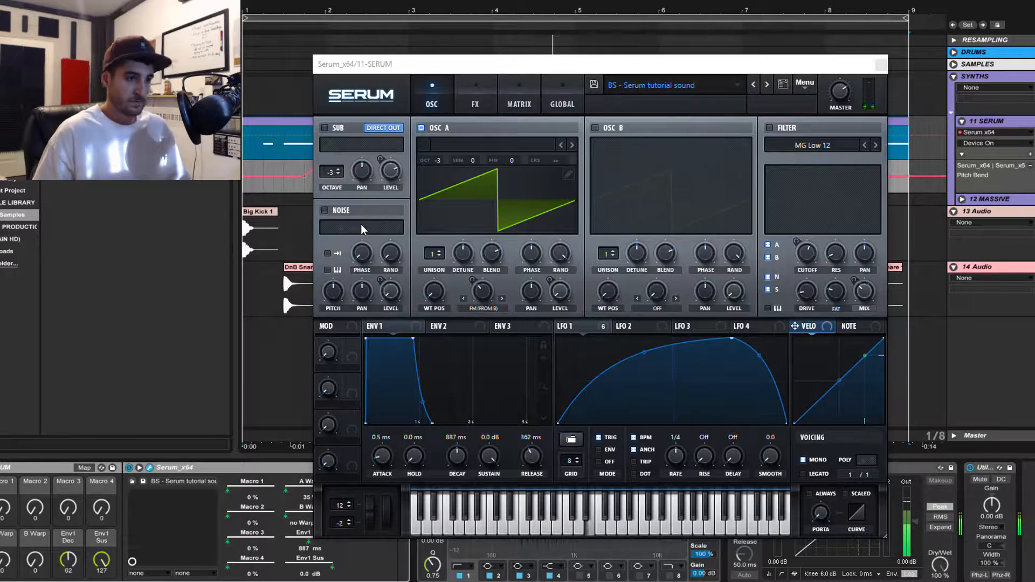
Edit the SERUM track's pitch bend automation, ramping up to 1.00 at bar 5 and adding a peak just before bar 9.
drag(529, 70, 528, 360)
click(569, 171)
mouse_move(573, 169)
mouse_down()
mouse_move(557, 169)
mouse_move(564, 161)
mouse_up()
click(556, 167)
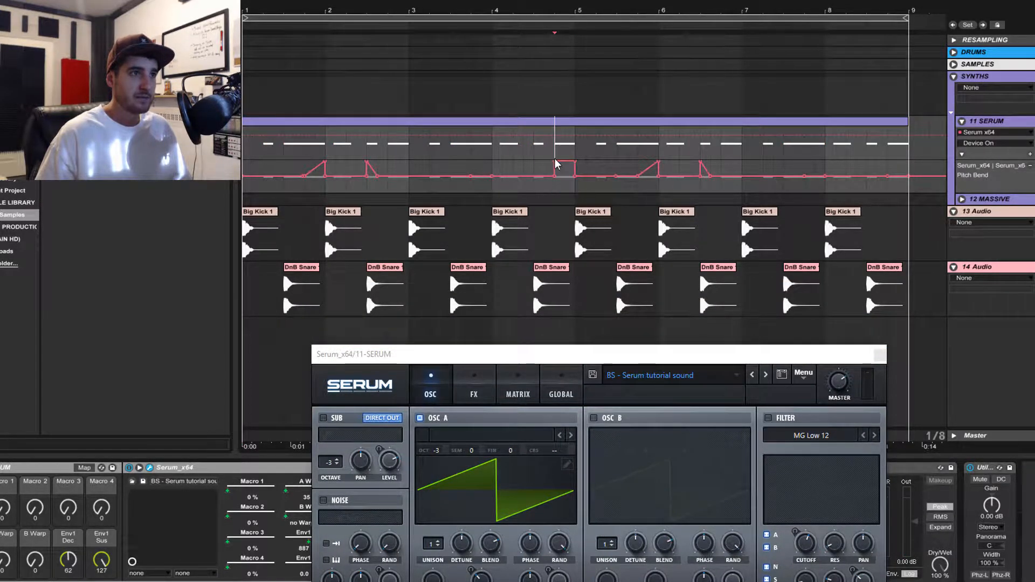
key(space)
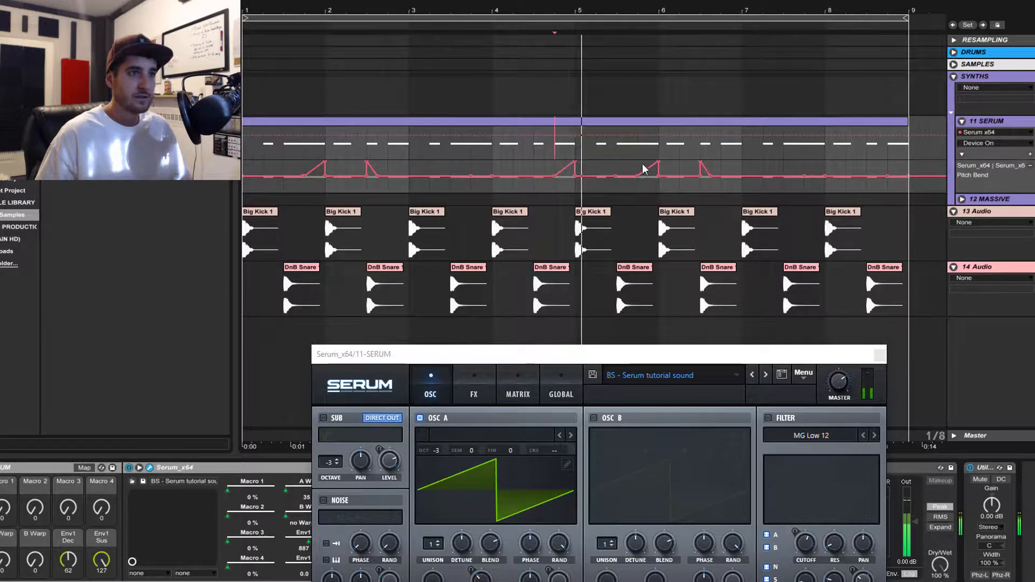
click(889, 165)
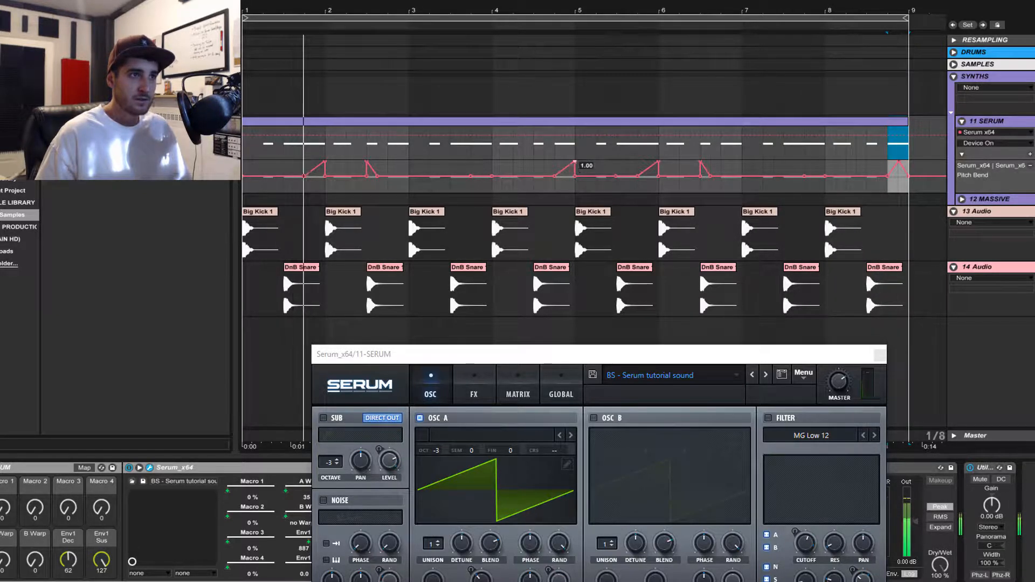
Bring the full Serum window back into view and turn on oscillator B.
drag(643, 361, 624, 131)
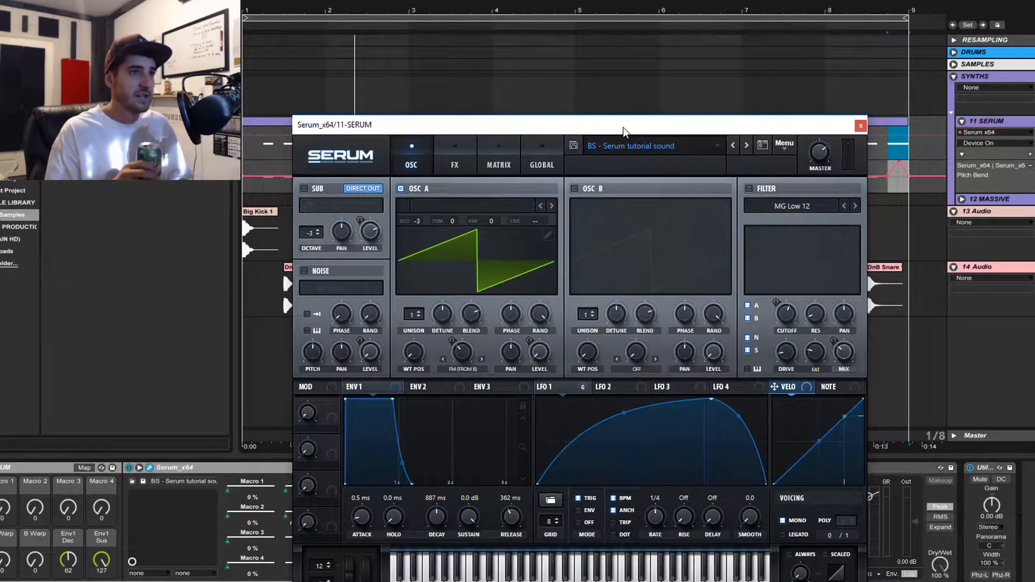
drag(624, 132, 632, 47)
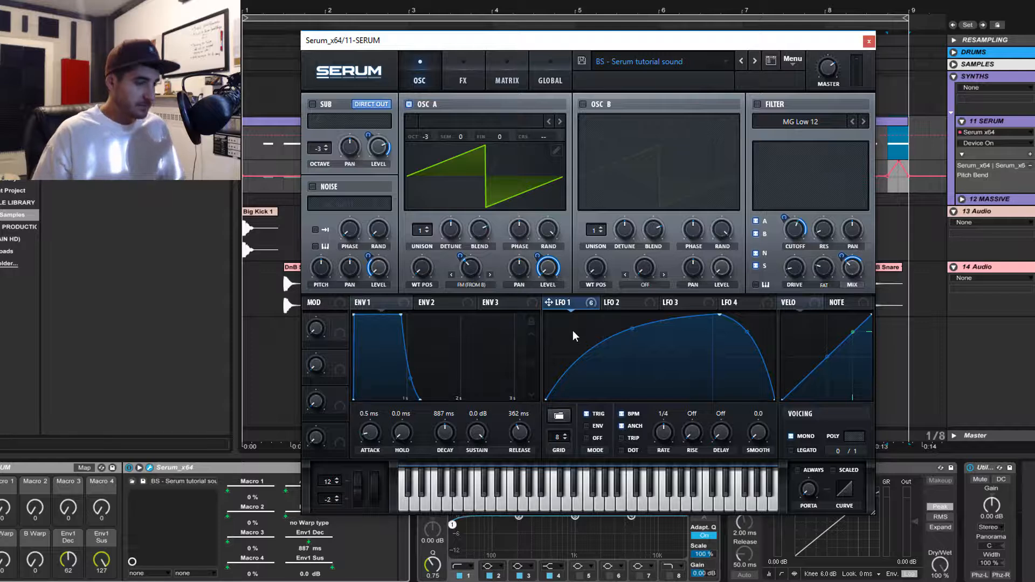
drag(549, 302, 548, 270)
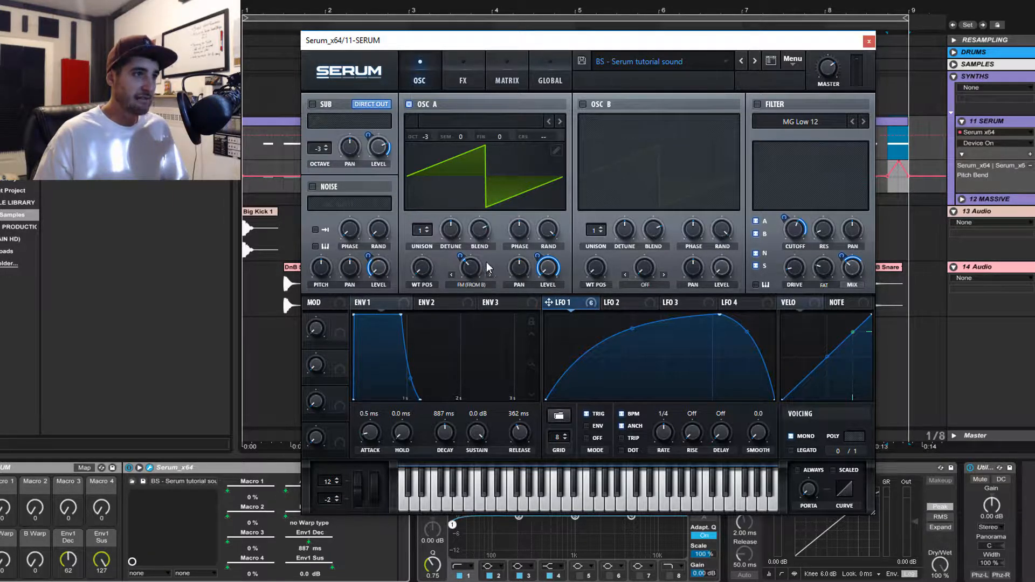
click(584, 104)
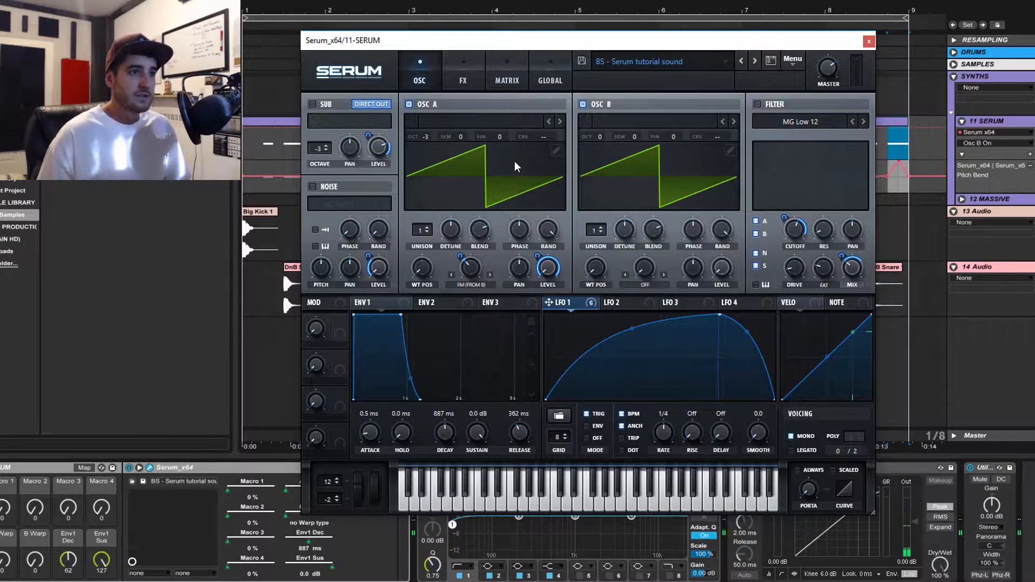
Try a 15 ms release on envelope 1 during playback and return it to 362 ms.
click(378, 308)
drag(519, 433, 533, 472)
key(space)
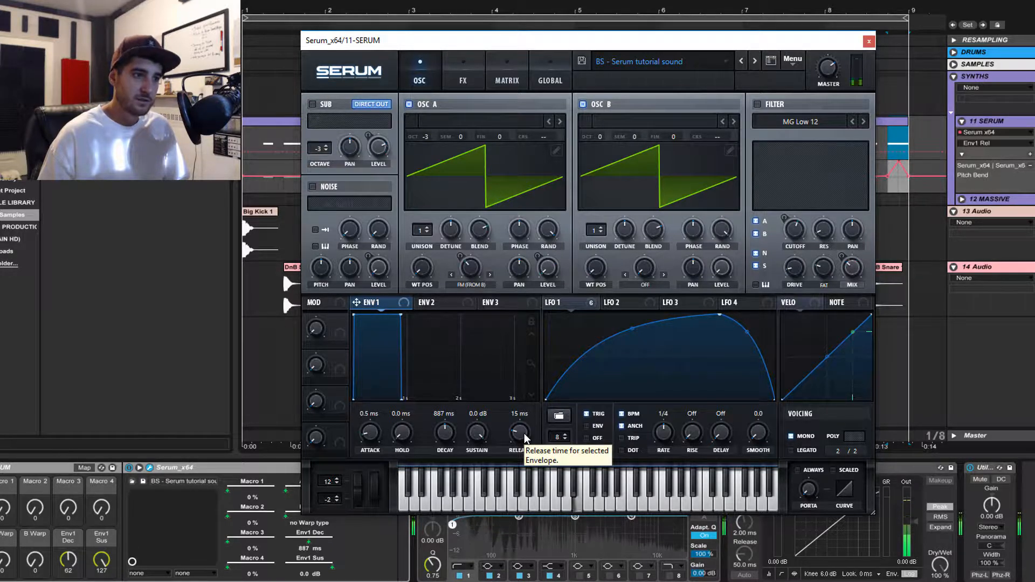
drag(524, 433, 528, 403)
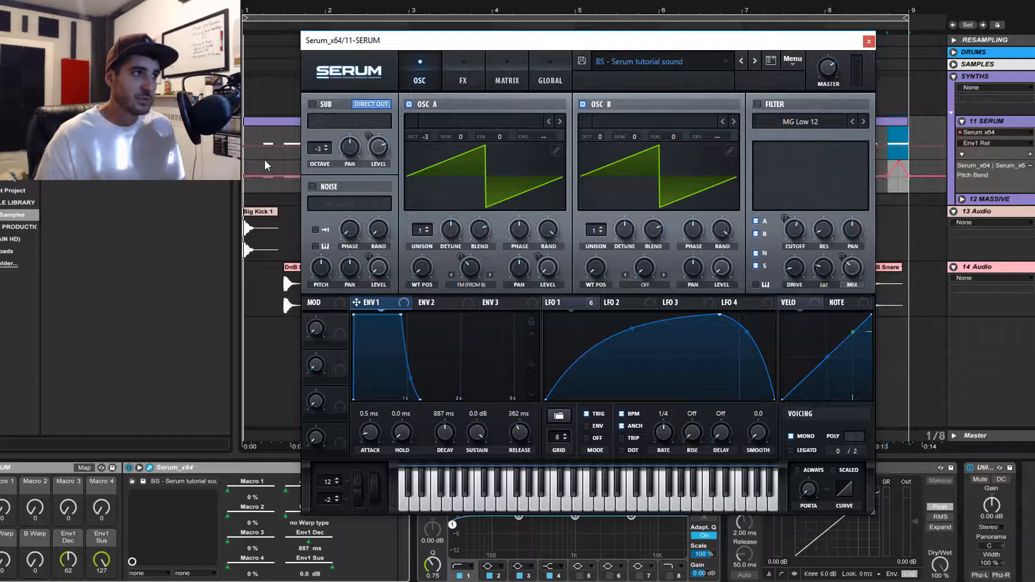
Compare an 18 ms release on envelope 1 during playback and settle on a release of 382 ms.
click(270, 122)
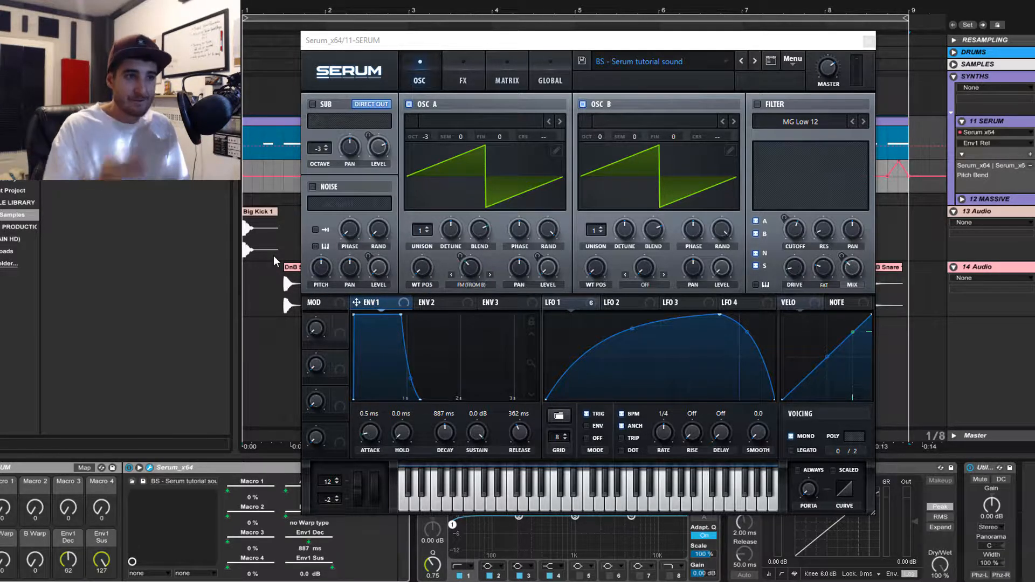
drag(512, 431, 534, 475)
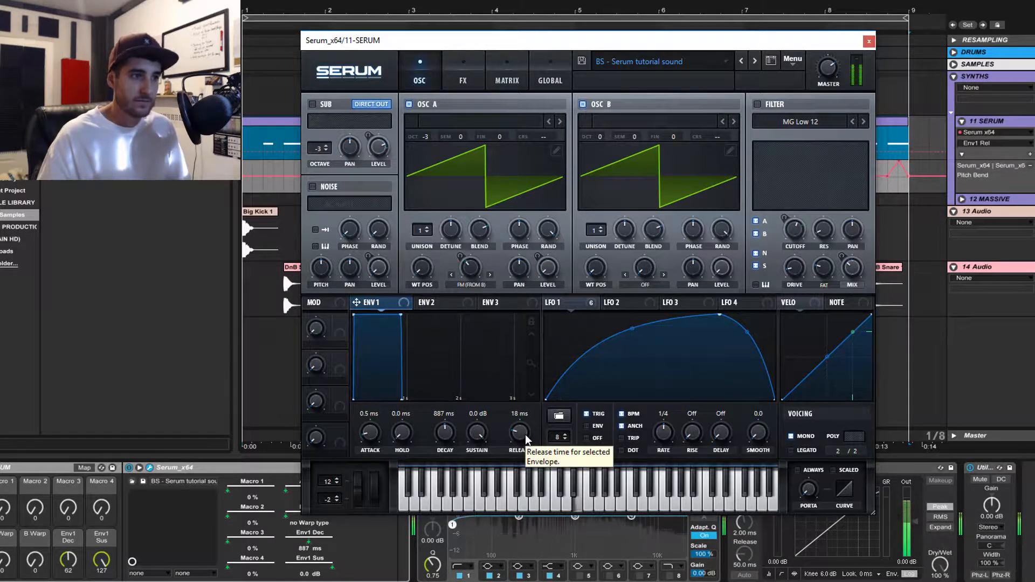
mouse_move(525, 434)
mouse_down()
mouse_move(532, 415)
mouse_move(525, 429)
mouse_up()
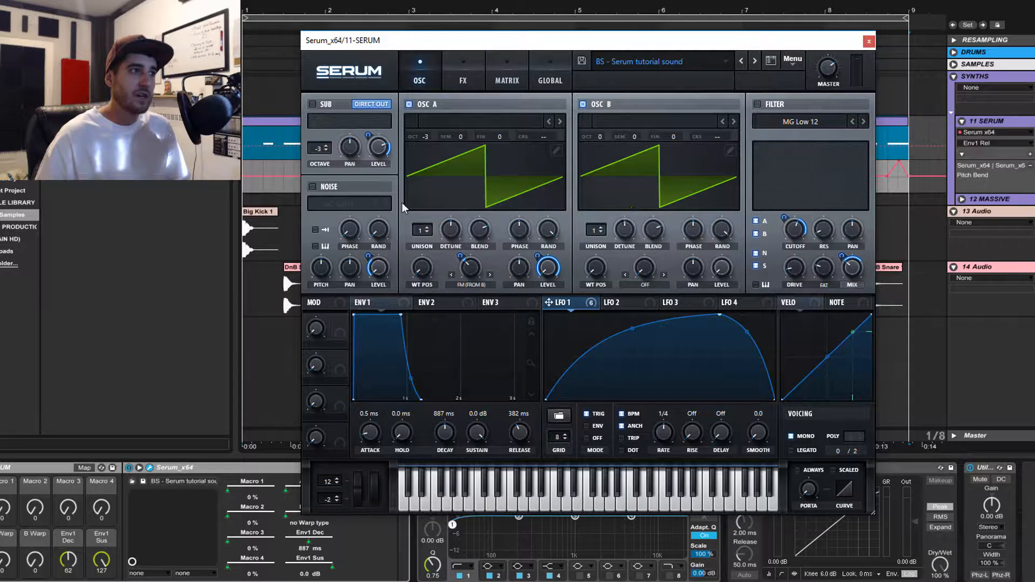
Turn on the sub oscillator and set the Q of EQ Eight's band 1 to 1.05.
click(312, 105)
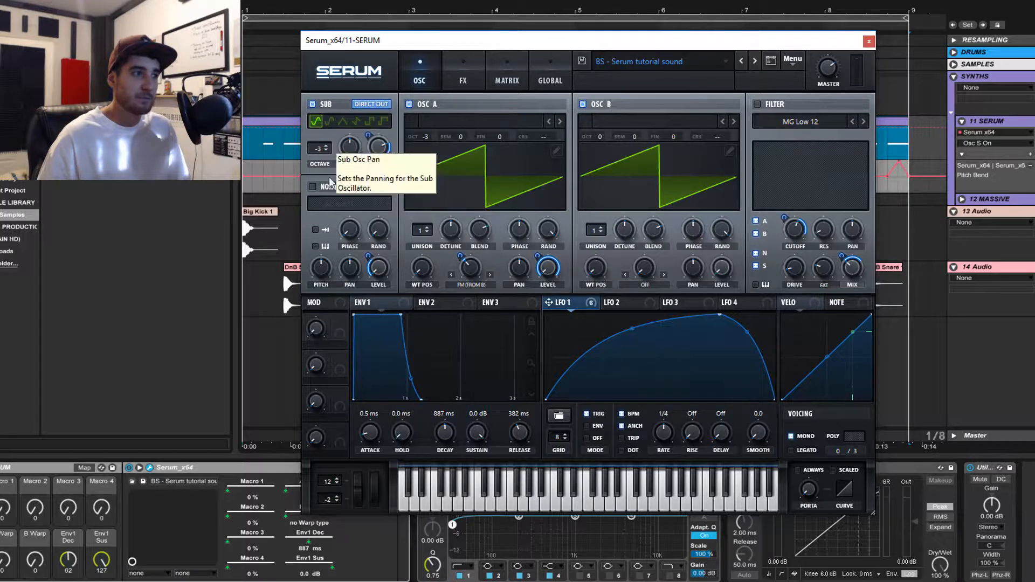
drag(512, 44, 510, 23)
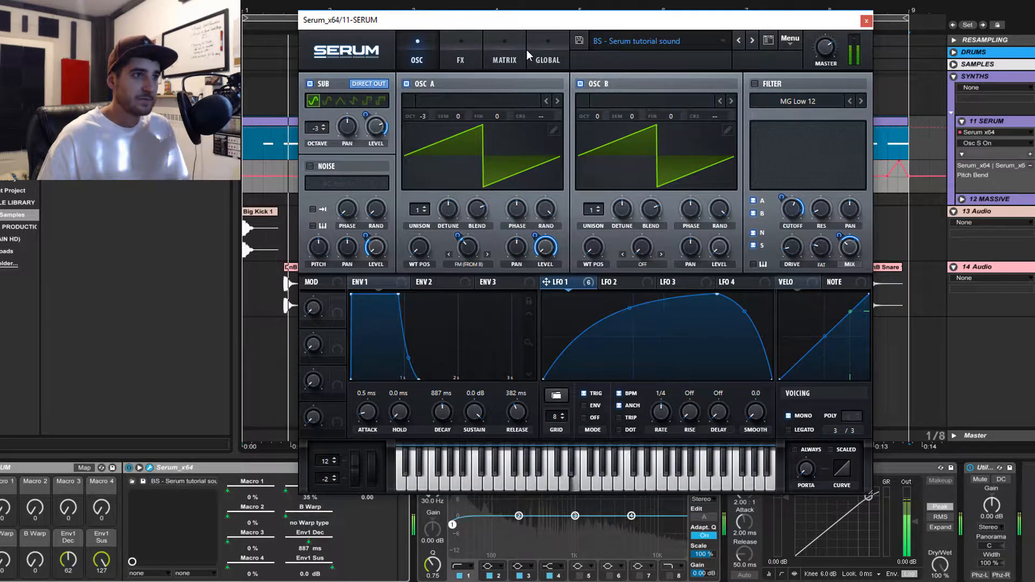
drag(527, 21, 527, 0)
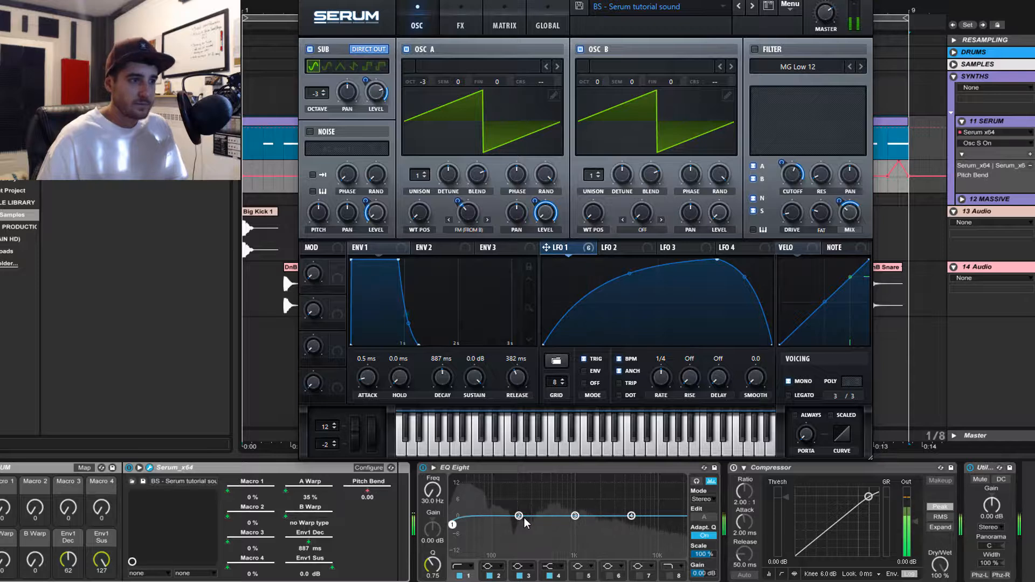
drag(432, 565, 432, 557)
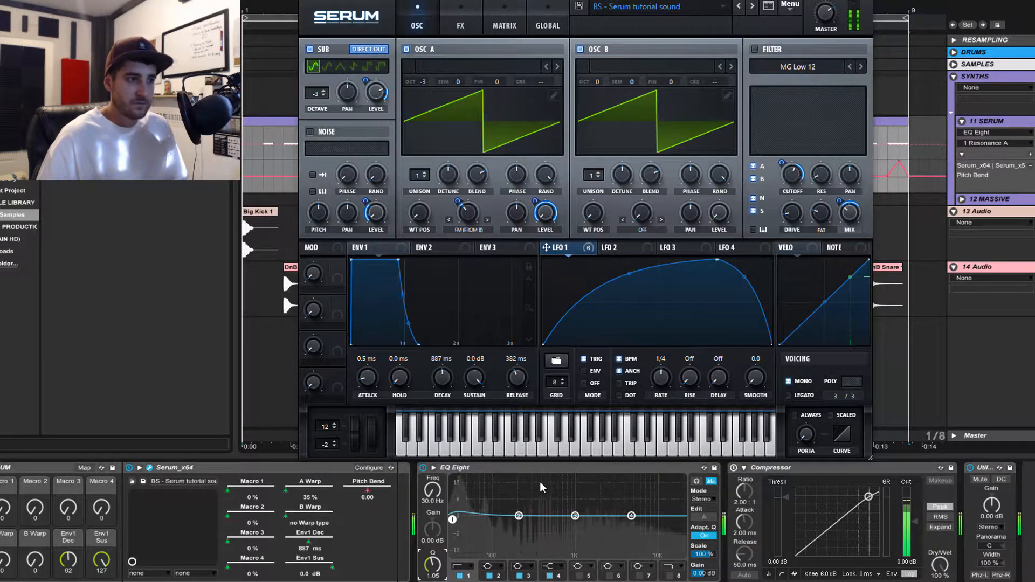
Enable EQ Eight's band 8 as a high cut at 18.3 kHz, soloing the band during playback, and reselect band 1.
click(669, 576)
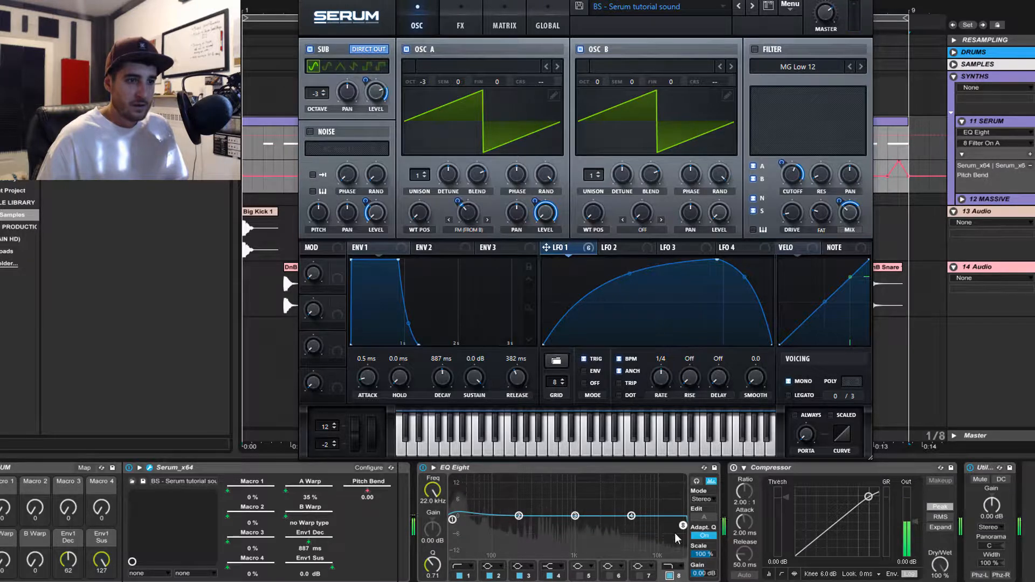
drag(677, 524, 679, 524)
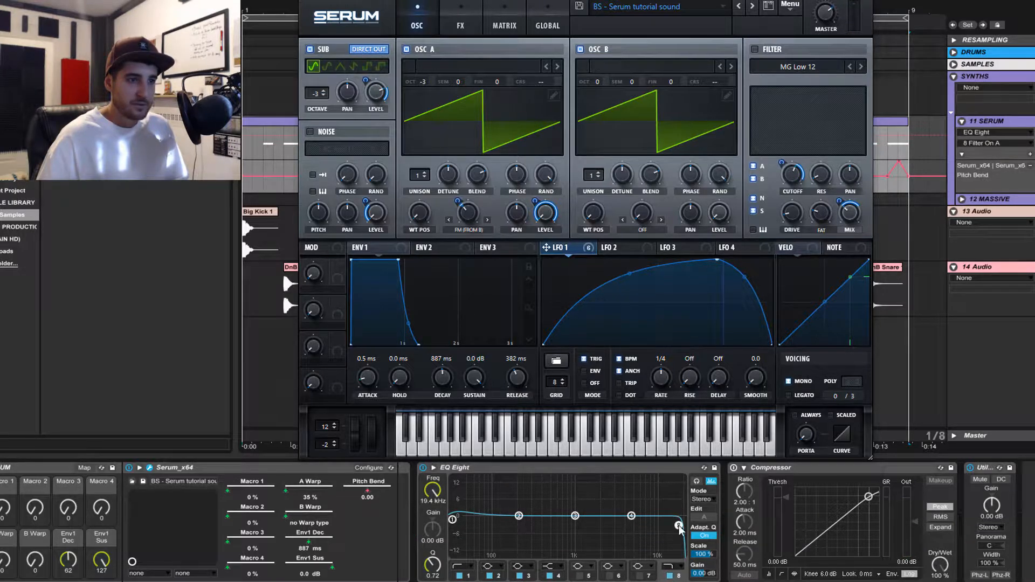
click(696, 481)
key(space)
mouse_move(679, 525)
mouse_down()
mouse_move(662, 524)
mouse_move(677, 526)
mouse_up()
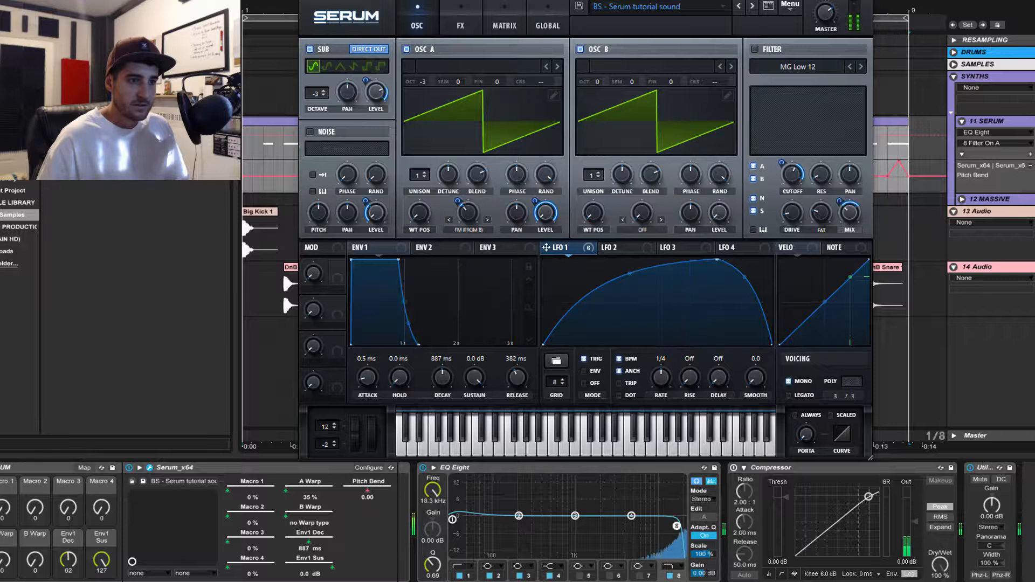
click(696, 481)
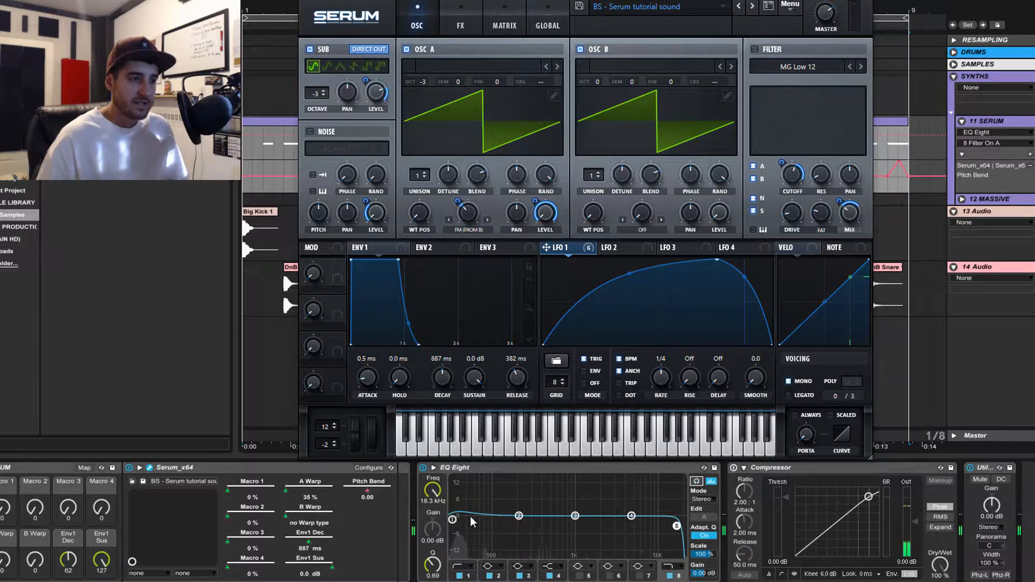
click(452, 519)
click(696, 481)
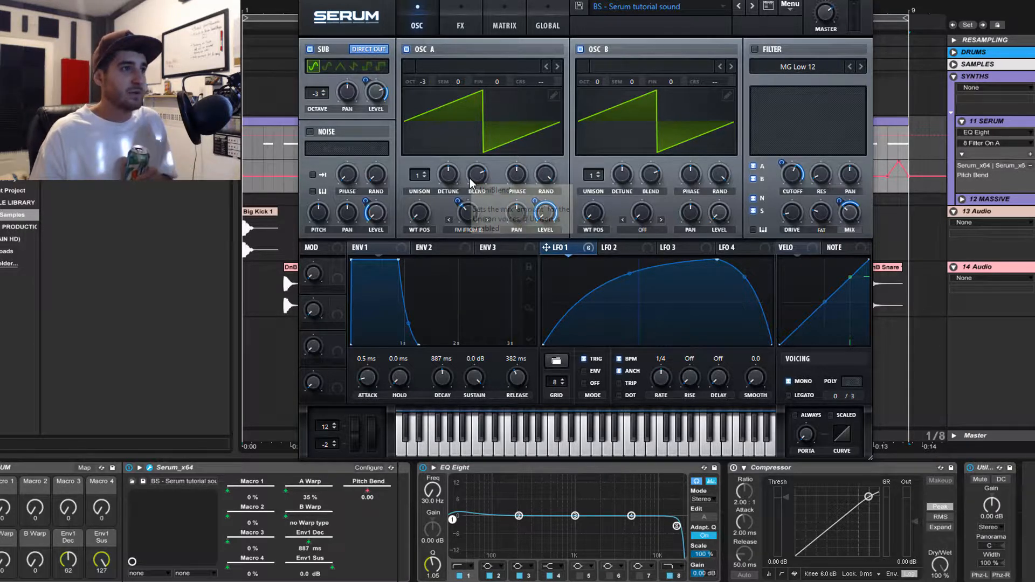
Turn on the noise oscillator, browse its noise categories while keeping AC hum1, and play the sound.
click(310, 131)
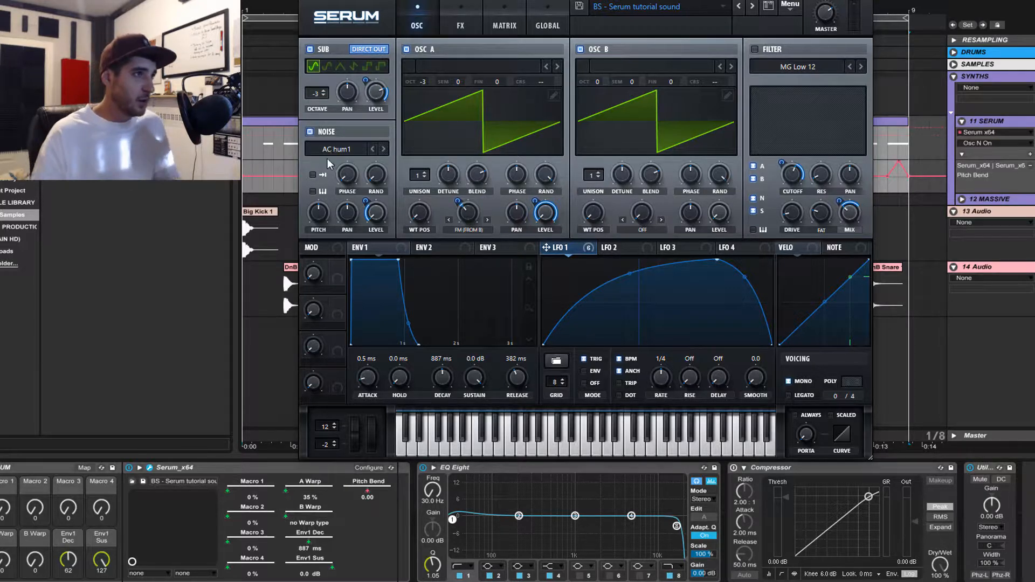
click(351, 151)
mouse_move(367, 234)
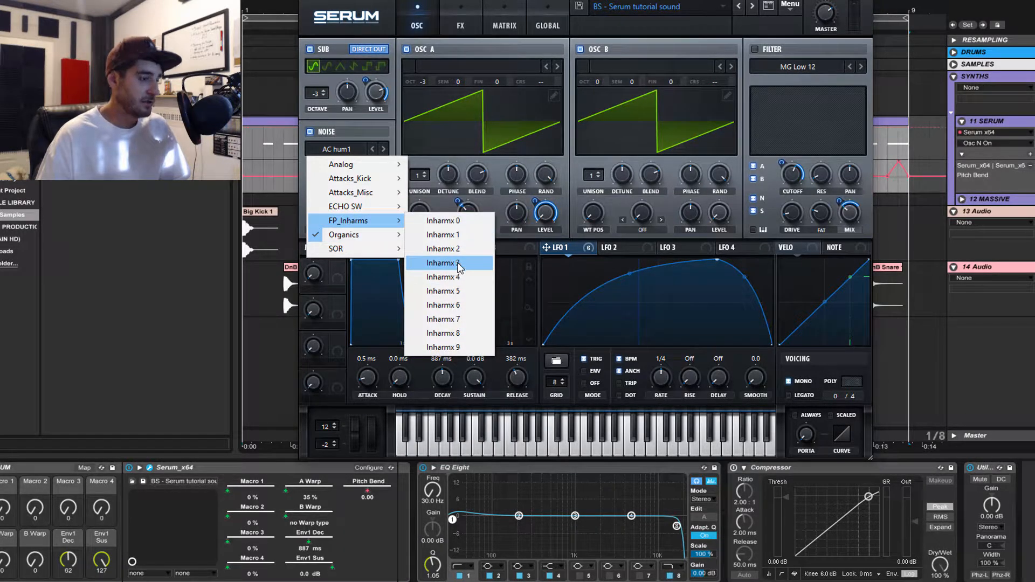
mouse_move(351, 163)
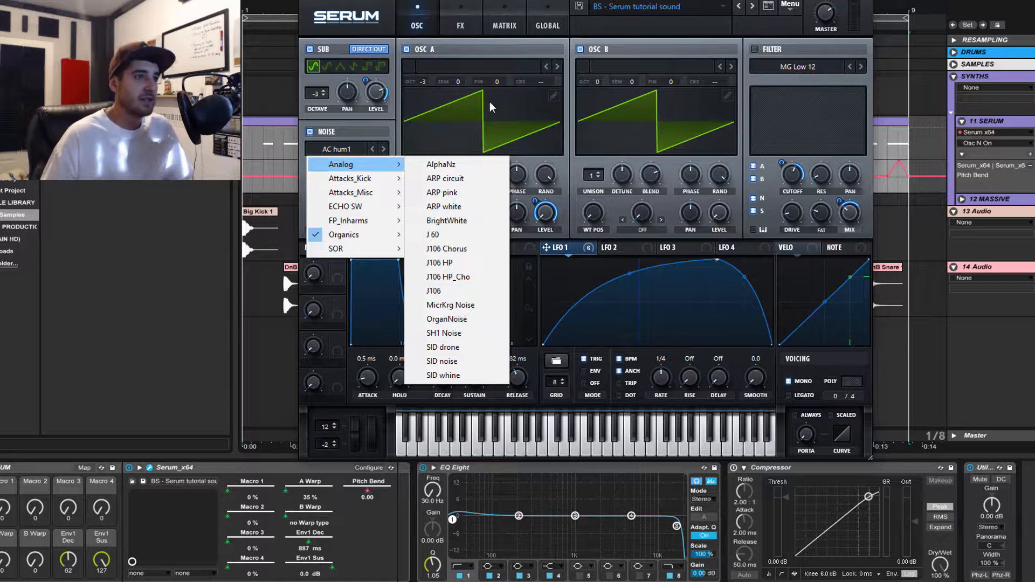
click(377, 114)
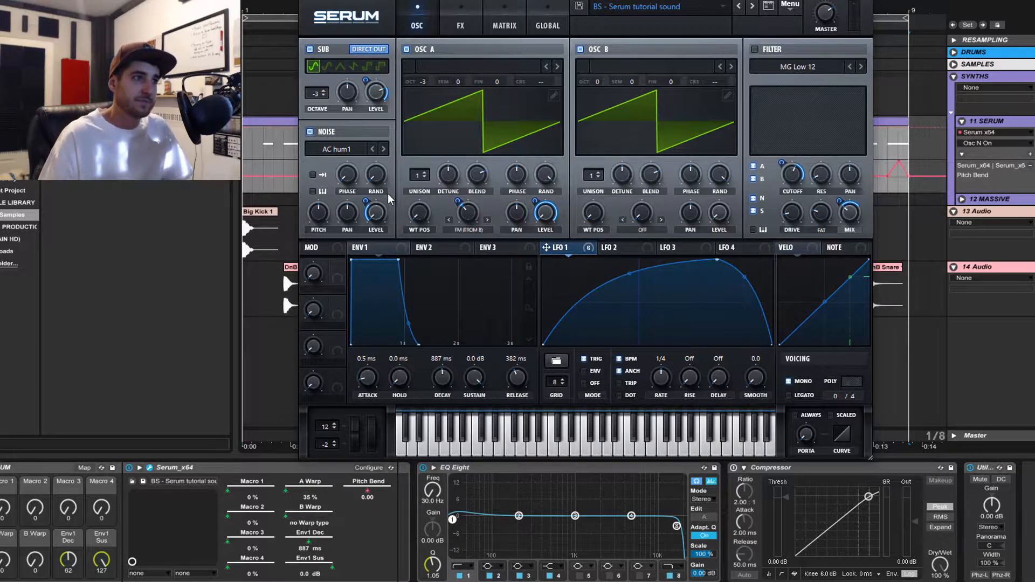
key(space)
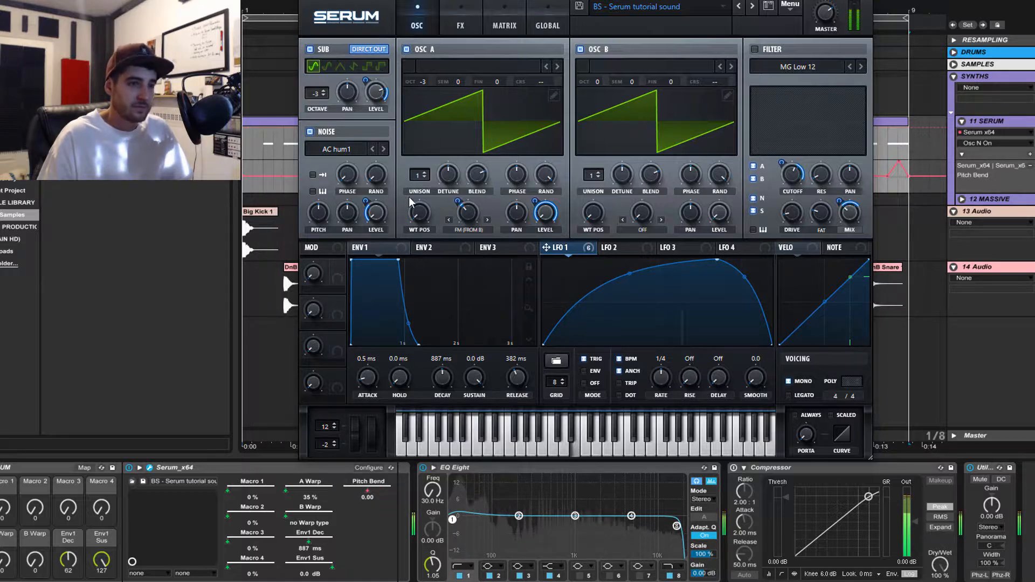
mouse_move(373, 202)
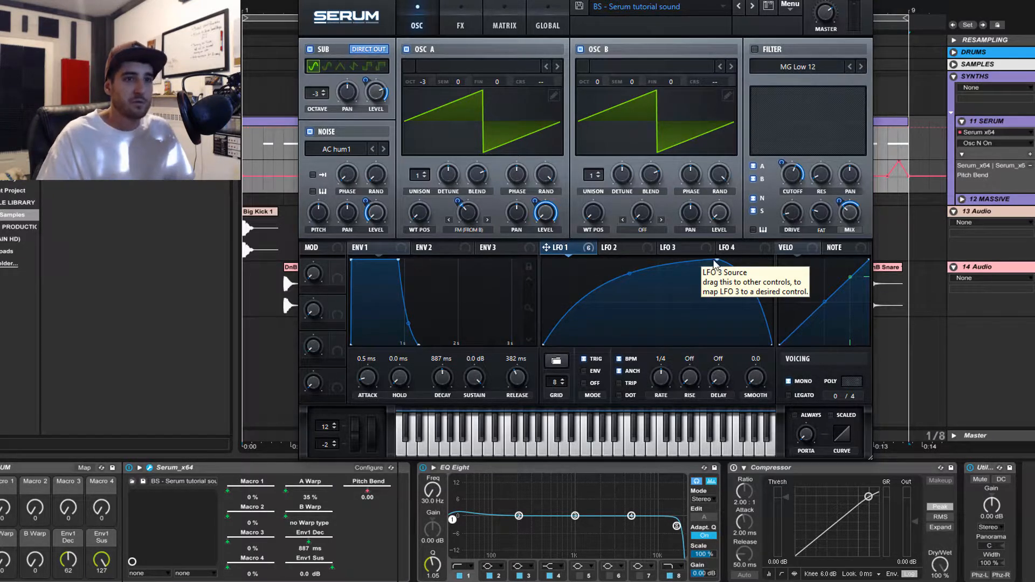
Turn on the MG Low 12 filter, audition its mix at 100% during playback and restore the mix setting.
click(780, 49)
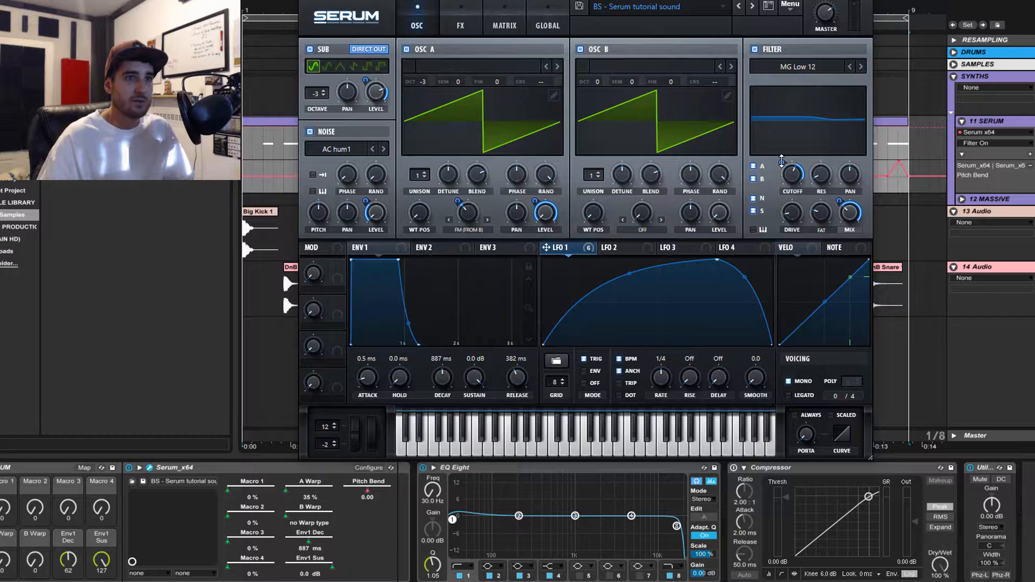
key(space)
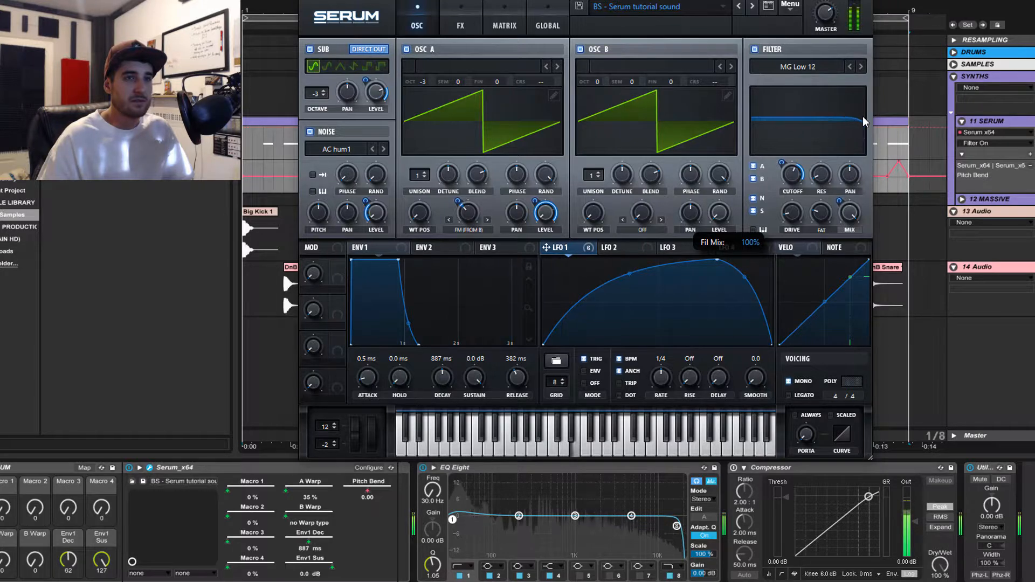
key(space)
drag(862, 115, 848, 245)
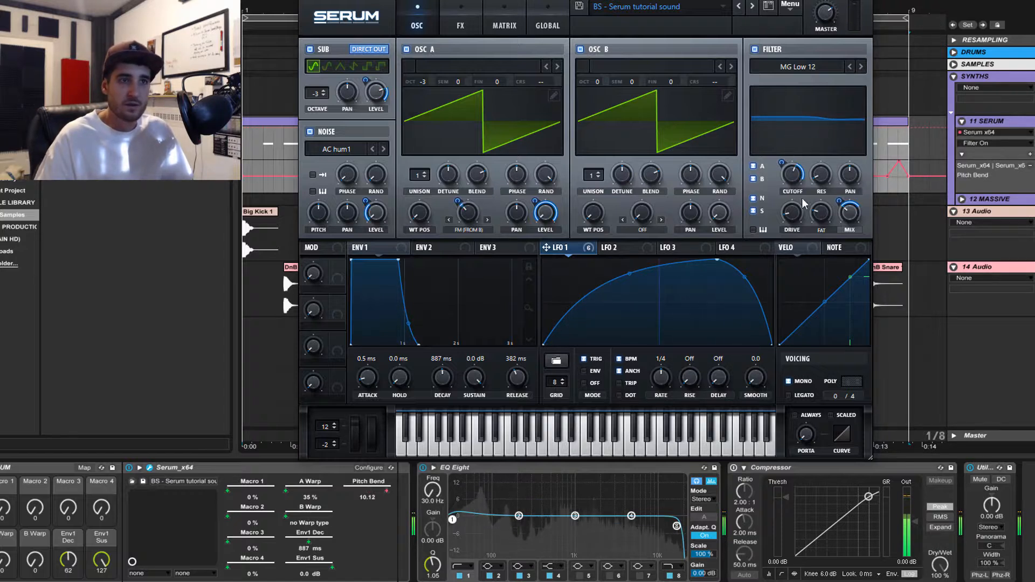
Select the filter cutoff, then bypass and re-enable the MG Low 12 filter during playback to compare the sound.
click(793, 175)
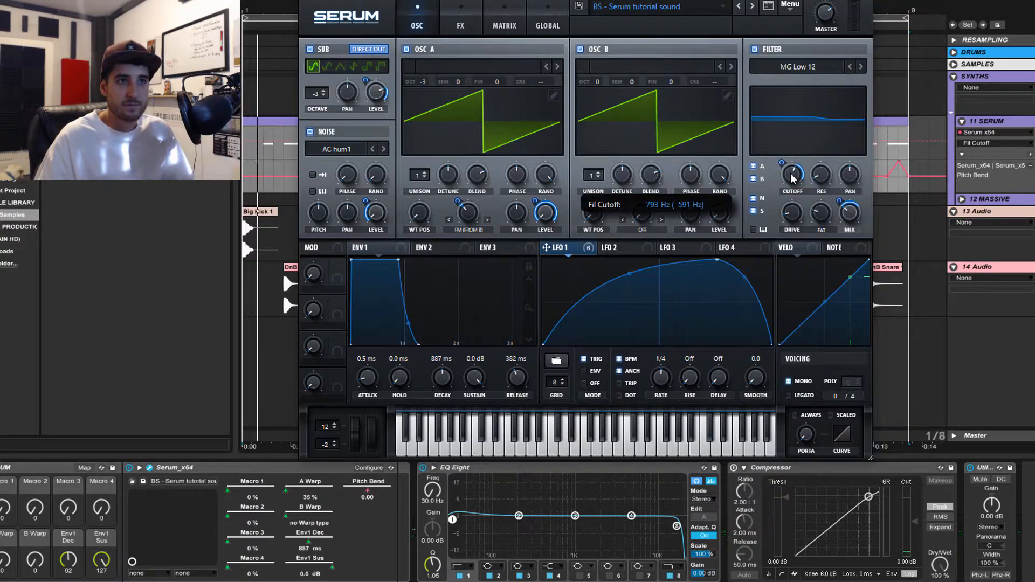
click(754, 50)
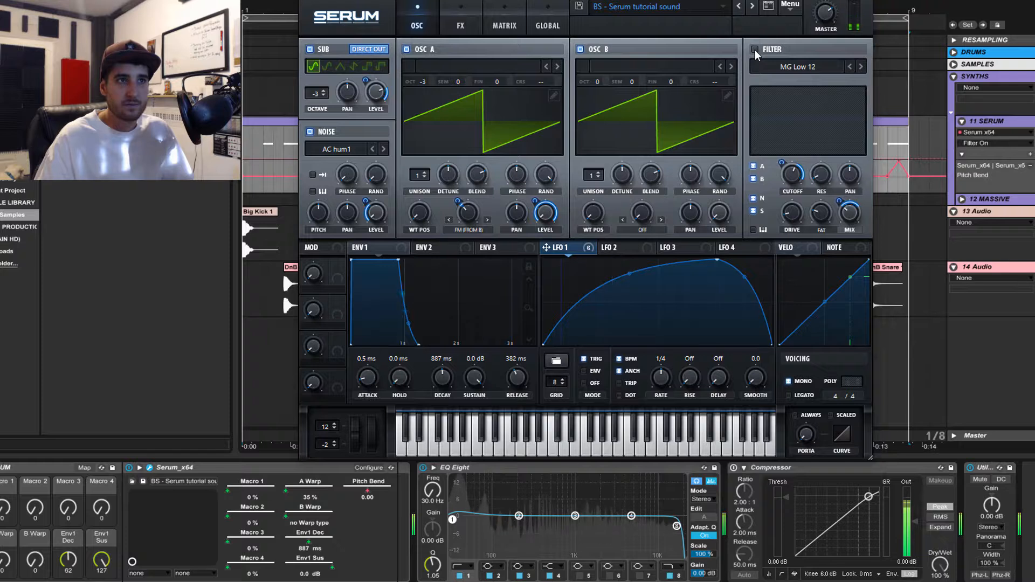
click(755, 50)
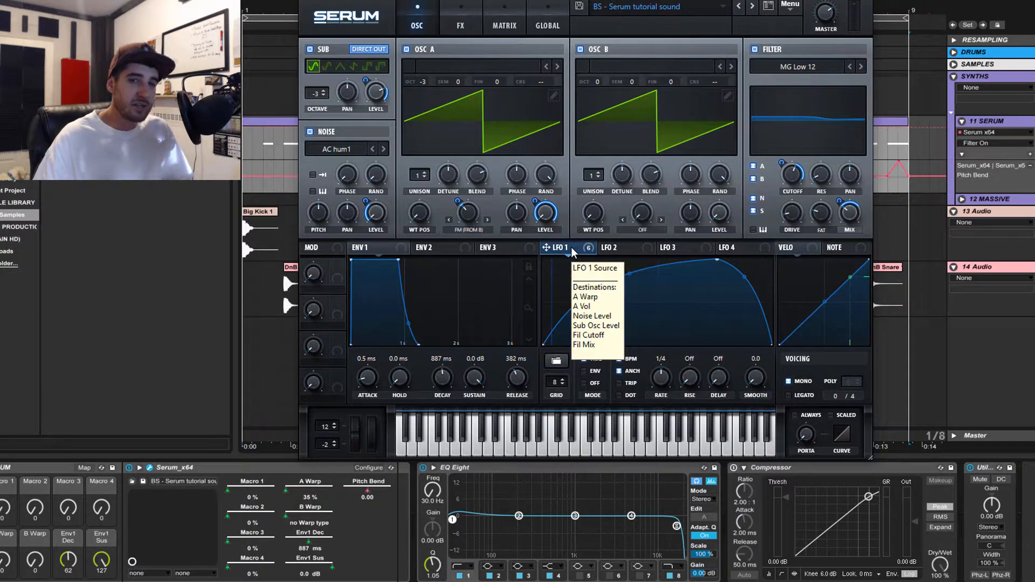
Examine envelope 2 and the effects rack in Serum, and return to the oscillator page.
click(432, 247)
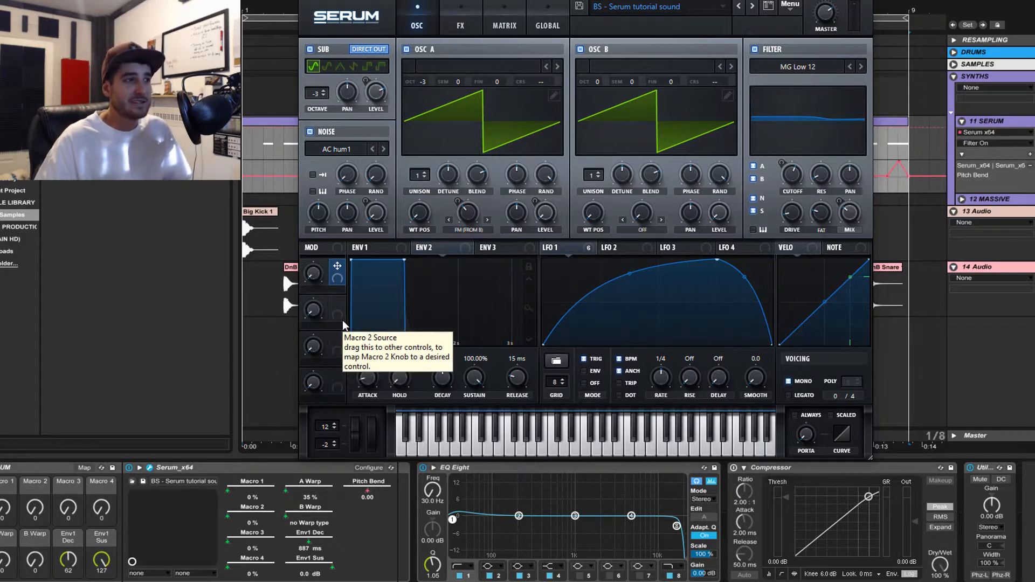
click(463, 26)
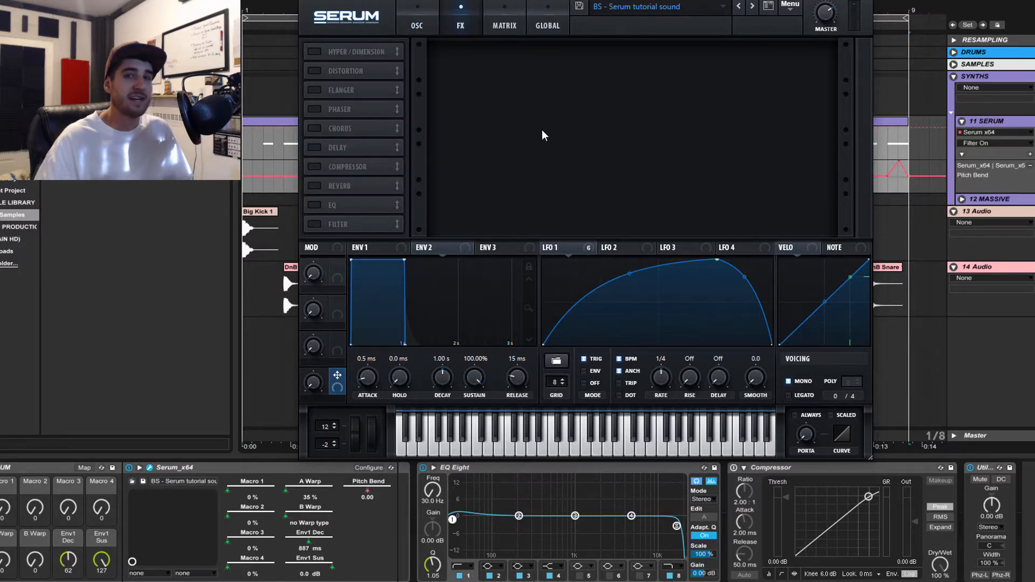
click(423, 21)
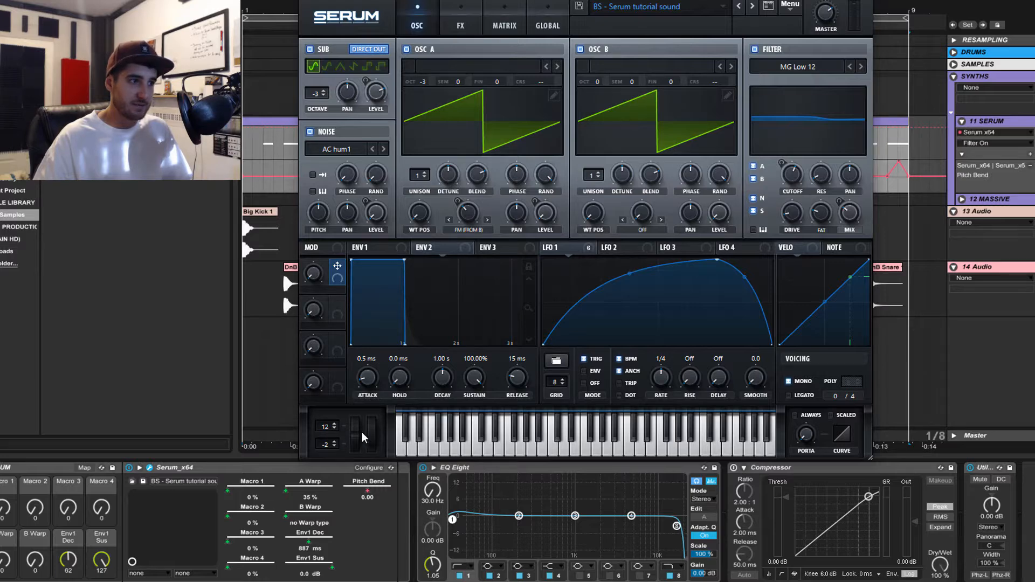
Try Serum's pitch bend wheel, uncover the arrangement behind the plugin window and re-enable the overridden pitch bend automation.
drag(356, 433, 355, 403)
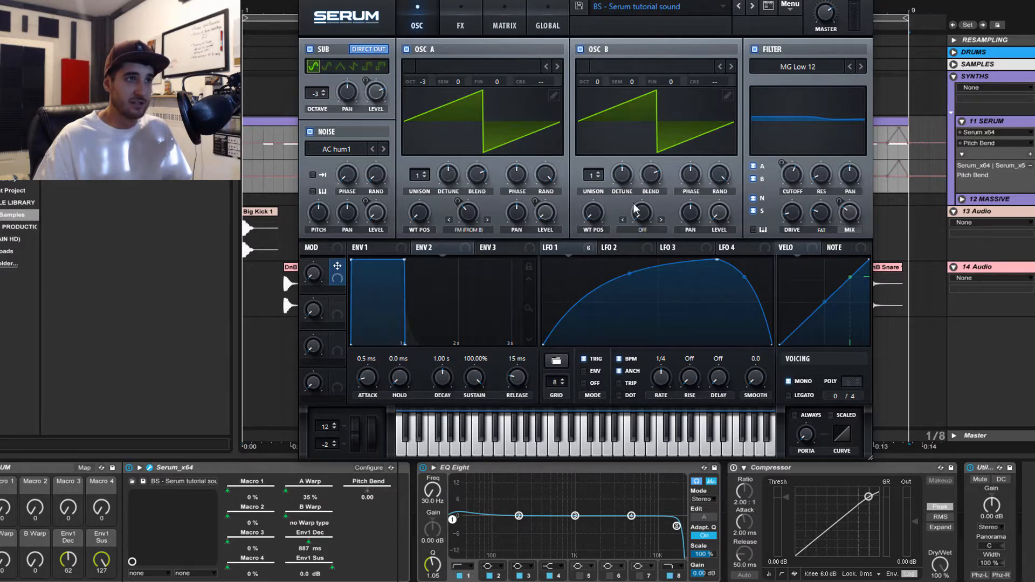
drag(464, 1, 461, 213)
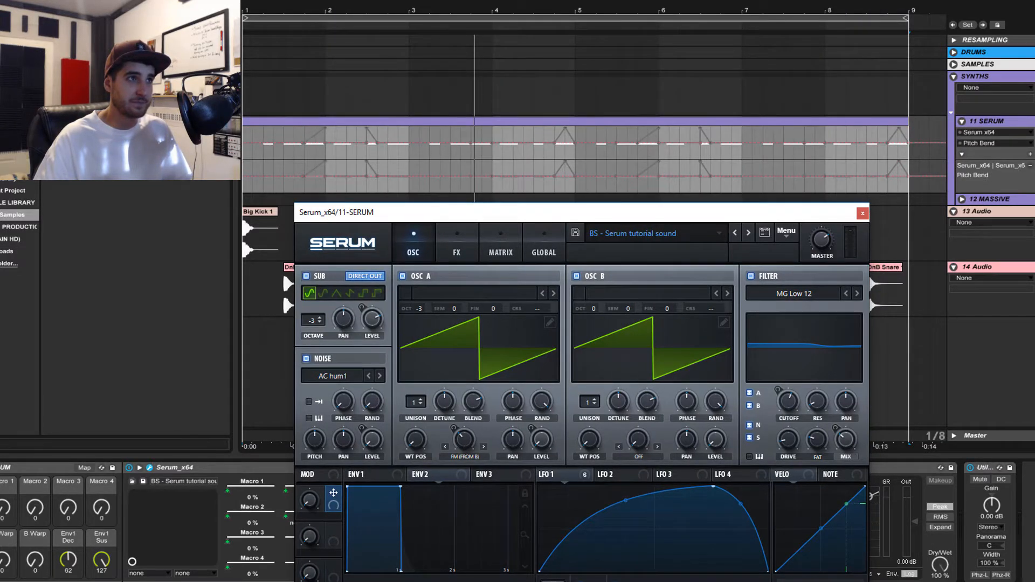
click(404, 1)
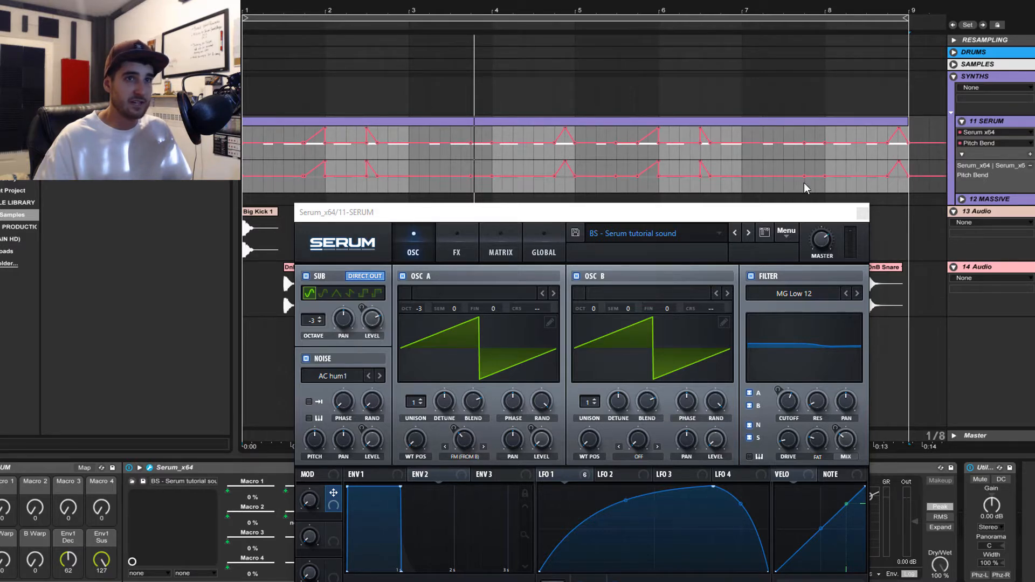
Set the 11 SERUM track's main automation display to None and move the Serum window back over the arrangement.
click(989, 135)
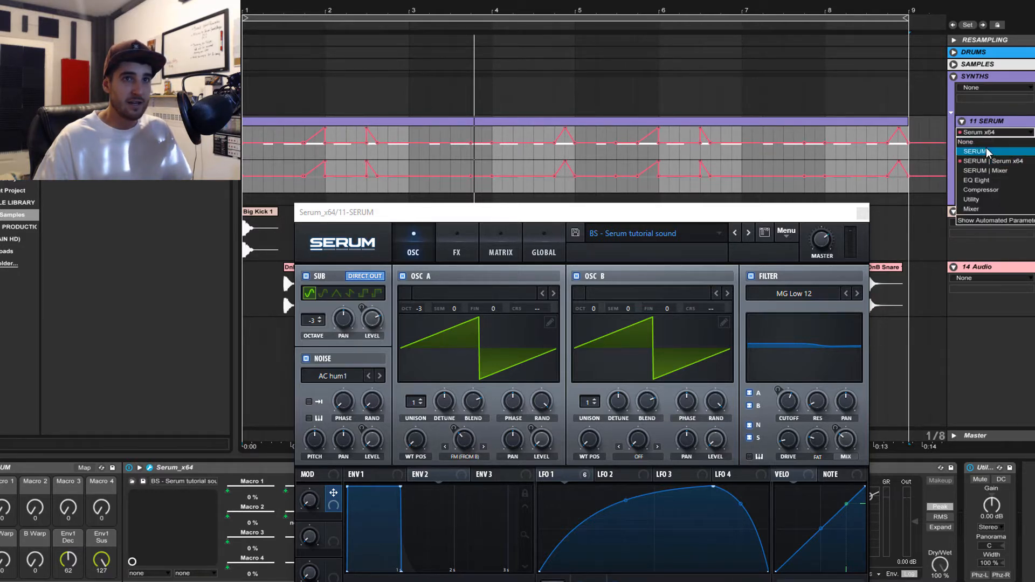
click(989, 142)
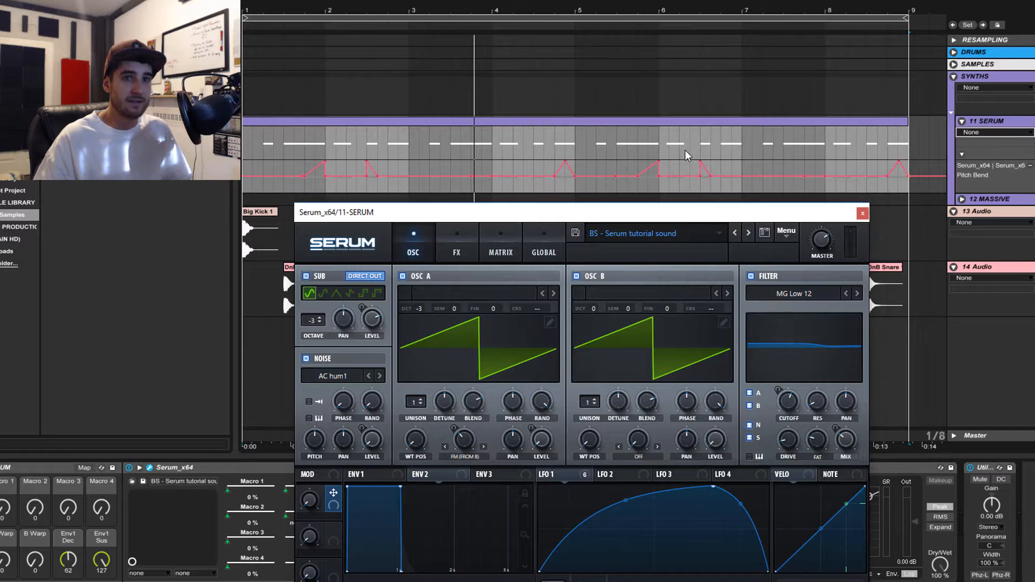
drag(687, 213, 673, 42)
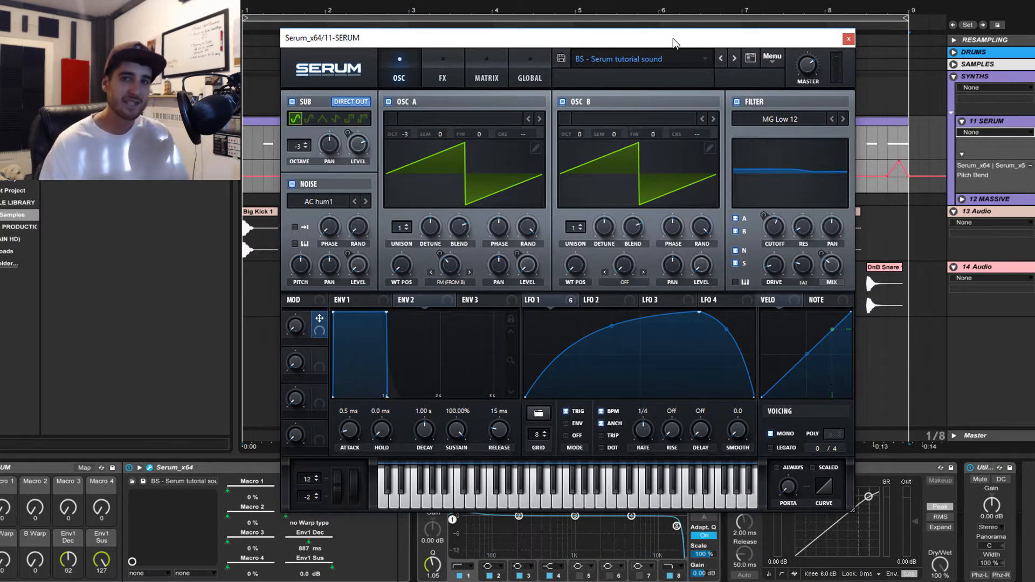